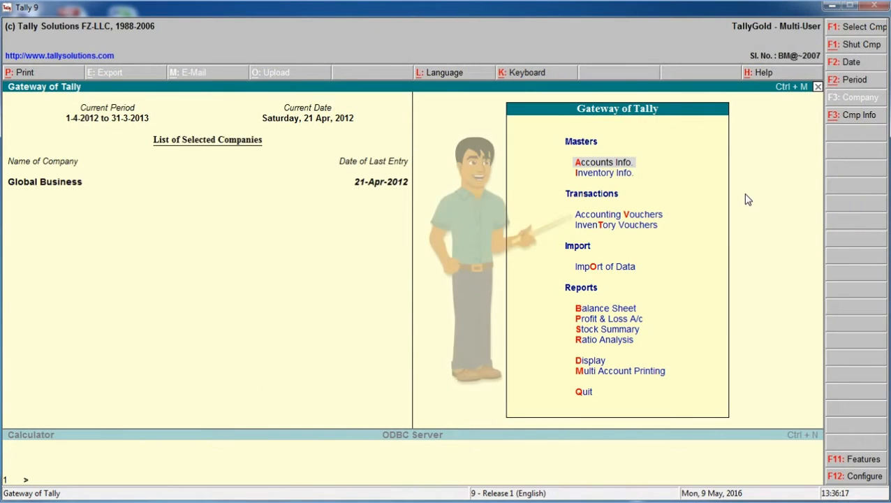
Open accounting voucher entry to record a new purchase voucher for Global Business
key(Down)
key(Down)
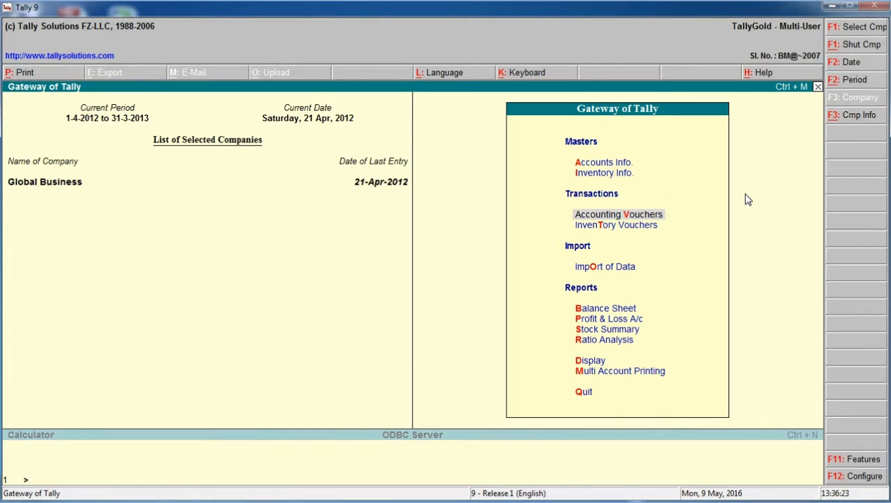
key(Return)
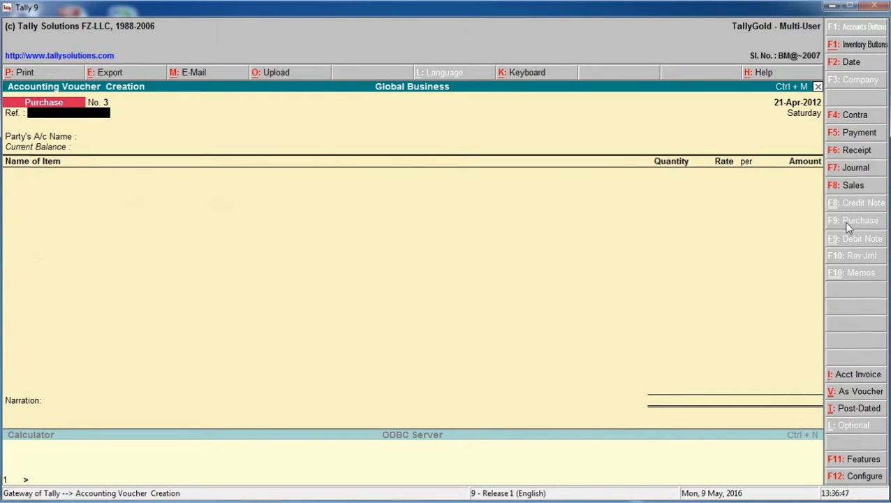
Date the purchase voucher 6-9-2012, leave its reference blank, and choose A2Z Traders as the party account
key(F2)
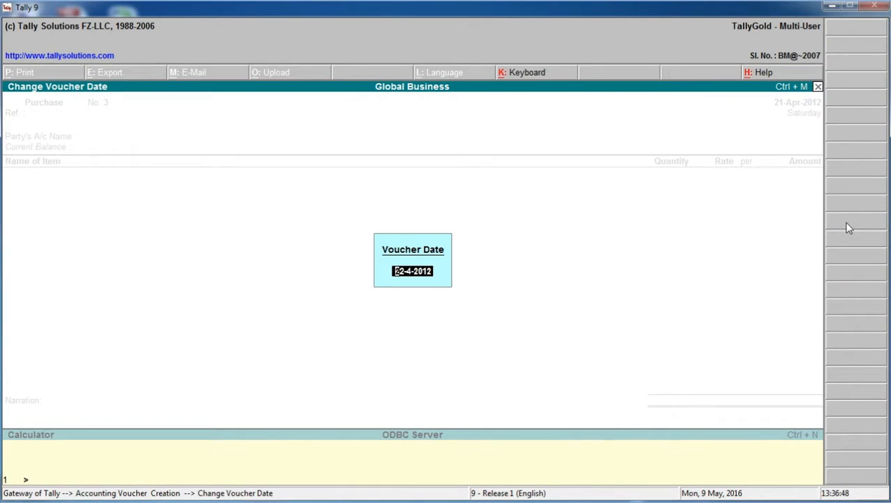
text(6-9-)
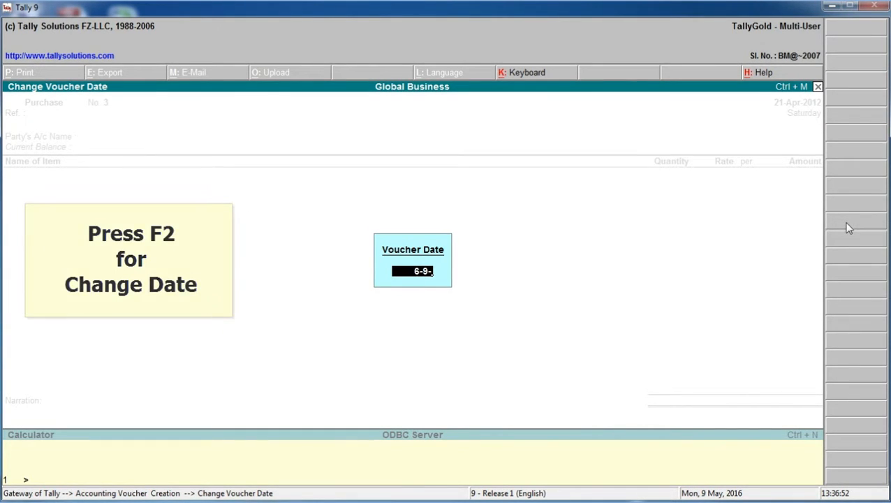
text(2012)
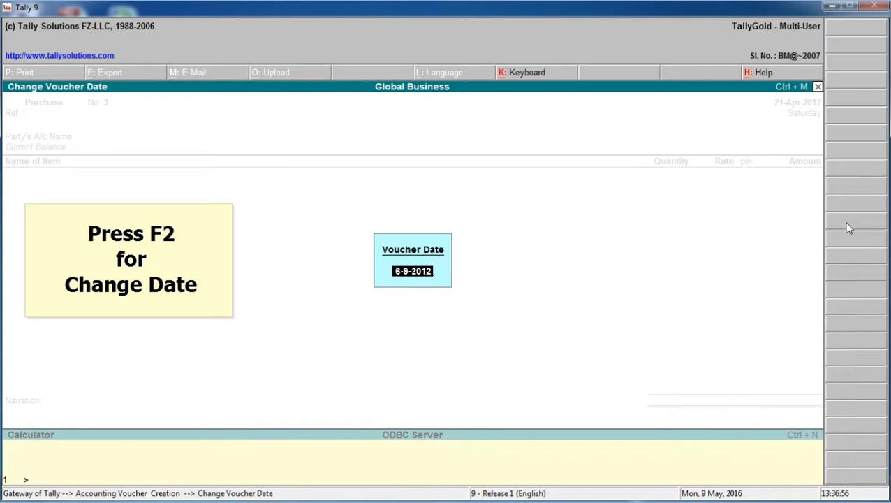
key(Return)
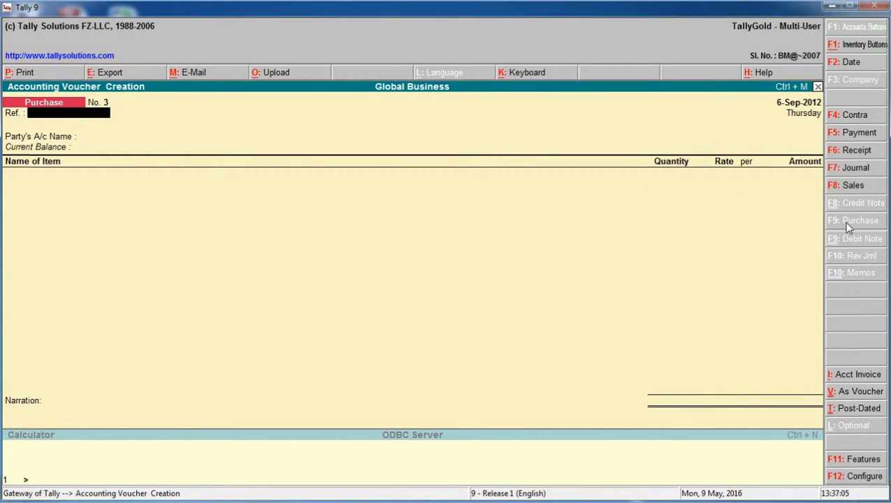
key(Return)
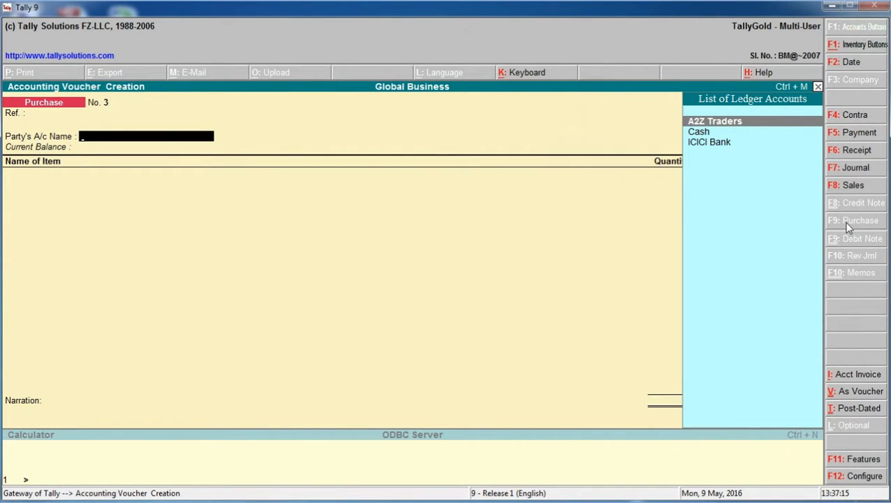
key(Return)
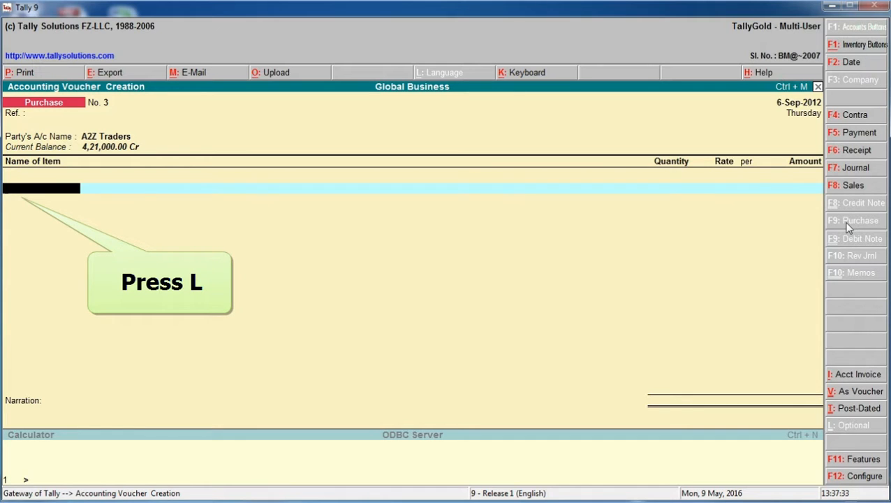
Enter Low Capacity Stabiliser as the first item, with quantity 110 Nos. and a rate of 500
text(L)
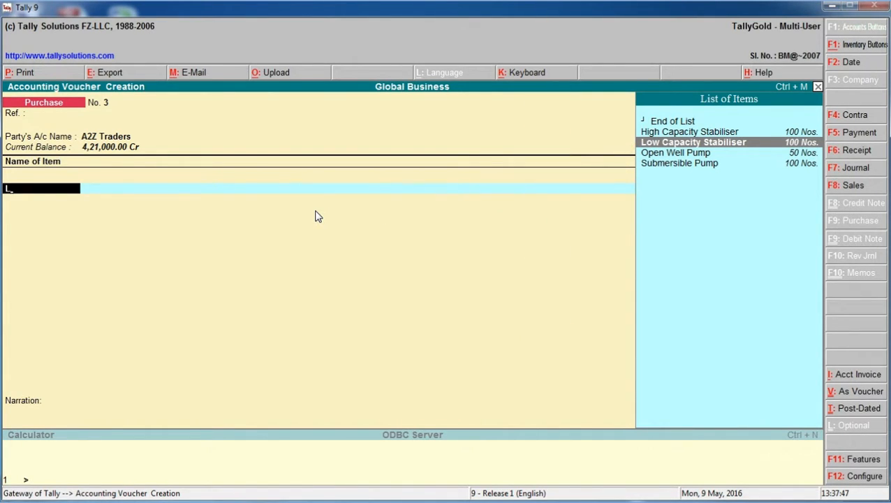
key(Return)
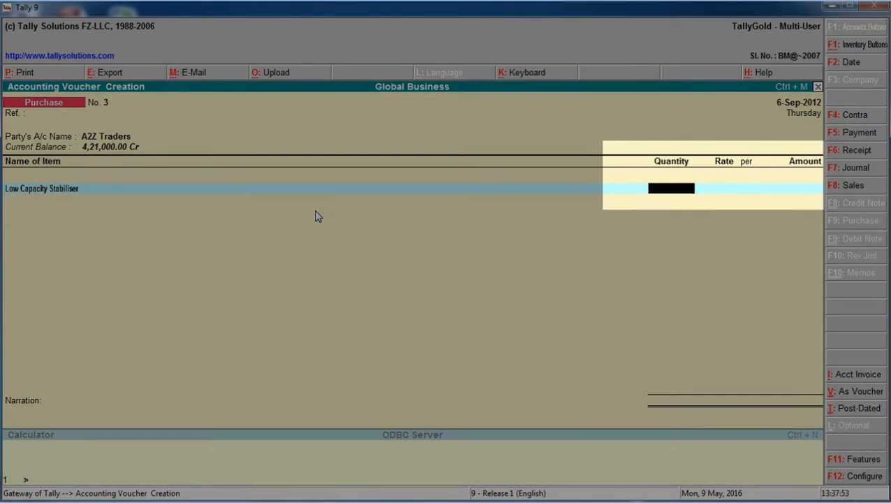
text(110)
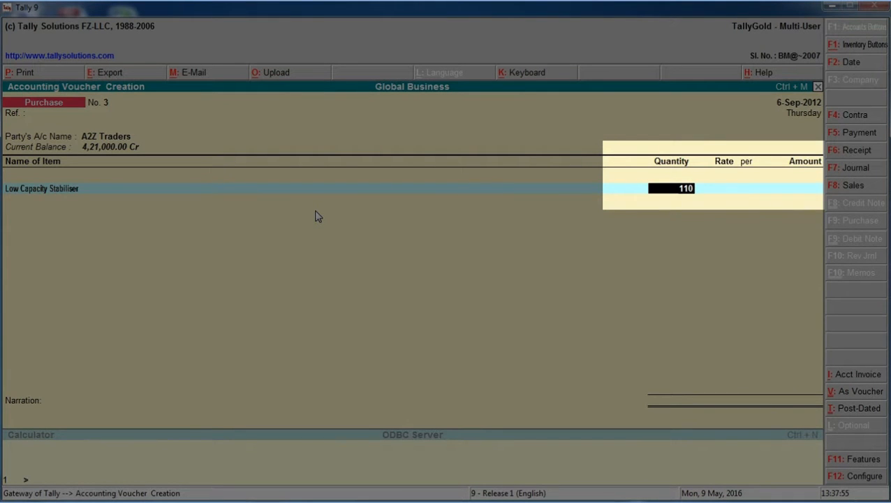
key(Return)
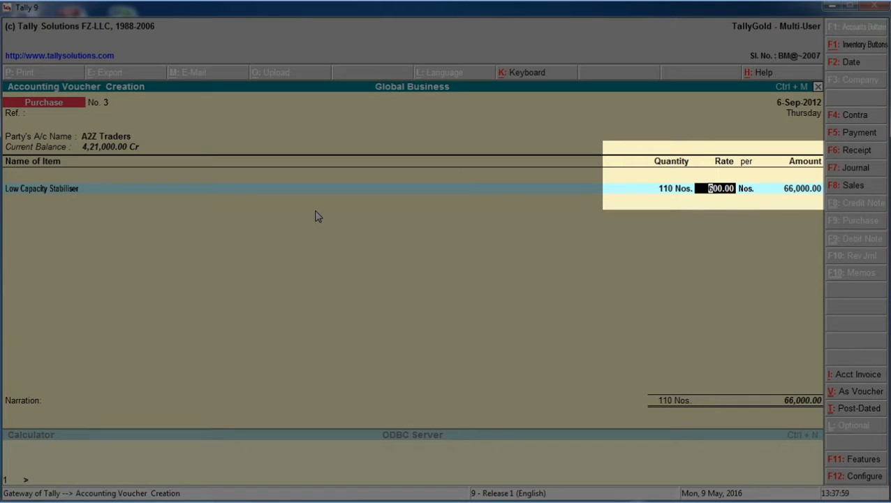
text(500)
key(Return)
key(Return)
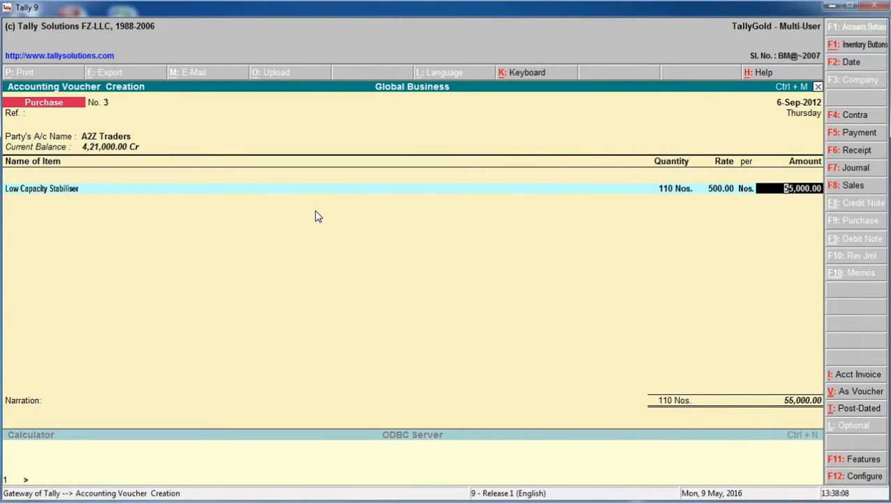
Allocate the Low Capacity Stabiliser amount to the Purchase @ 12.5% ledger with the Purchases @ 12.5% VAT class
key(Return)
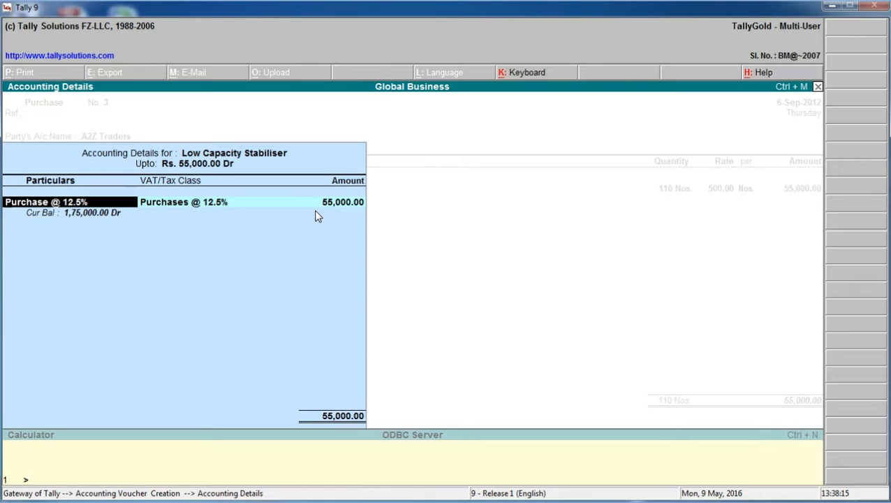
text(P)
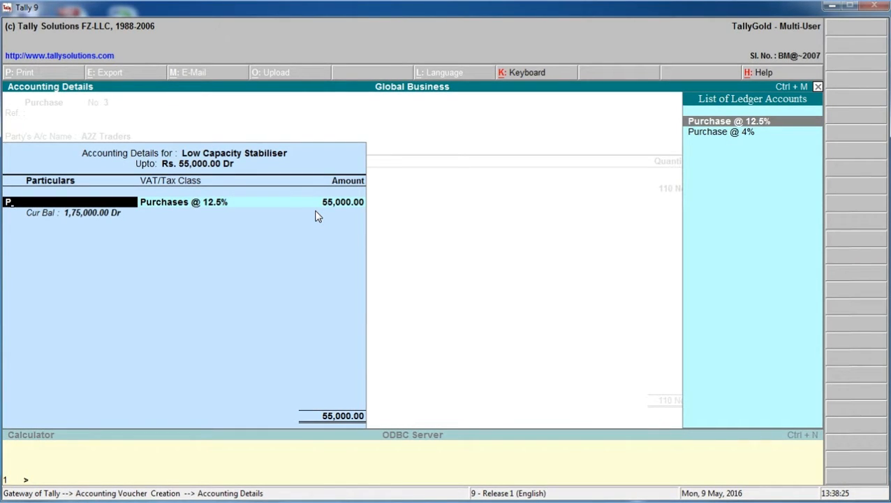
key(Return)
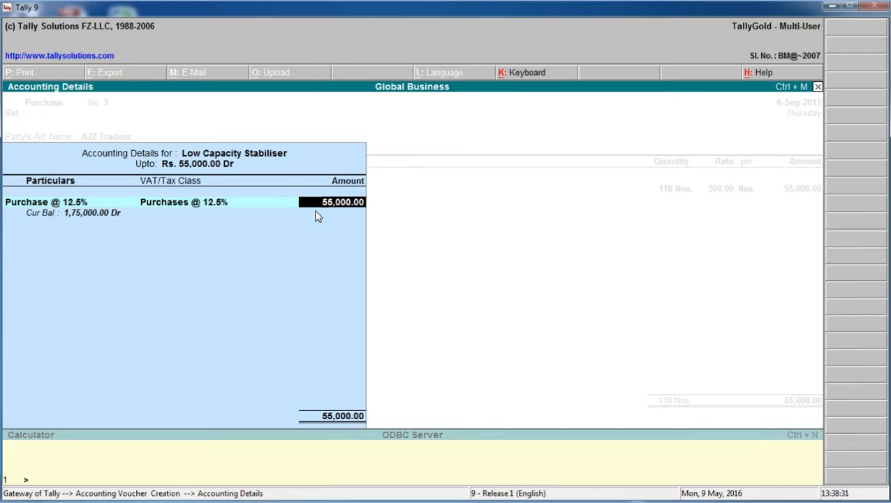
key(Return)
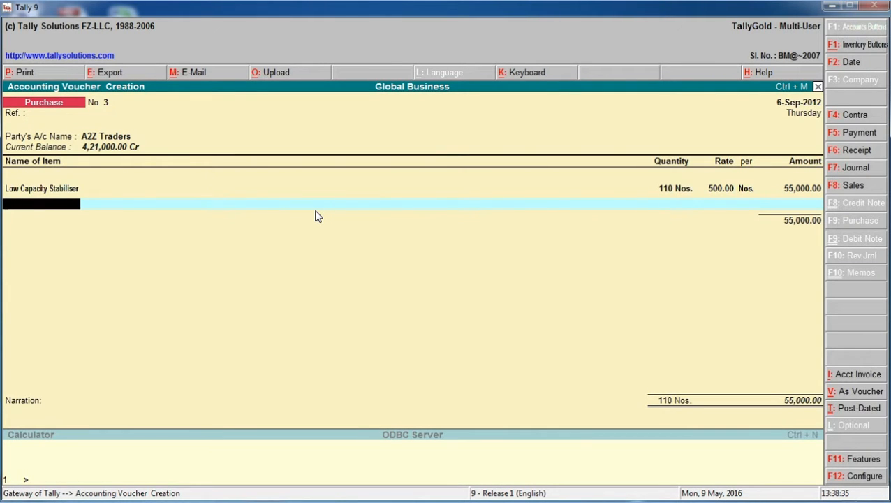
Enter Submersible Pump as the second item, with quantity 50 Nos. and a rate of 2,100
text(S)
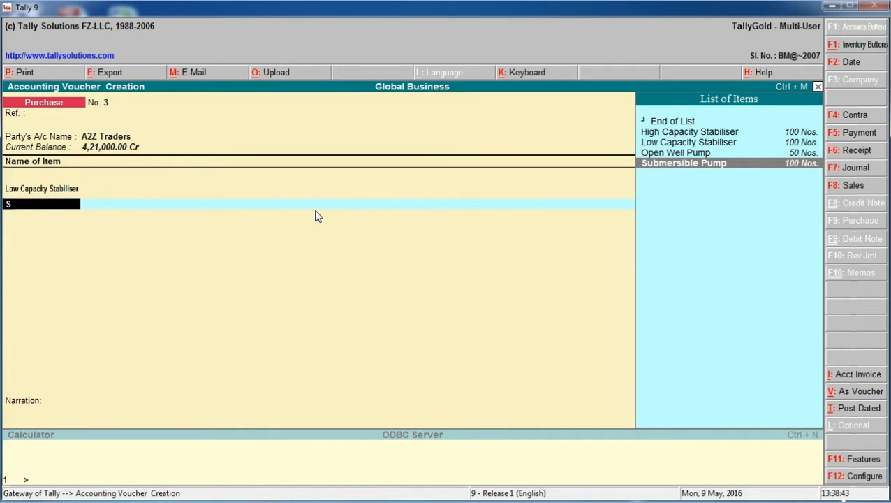
key(Return)
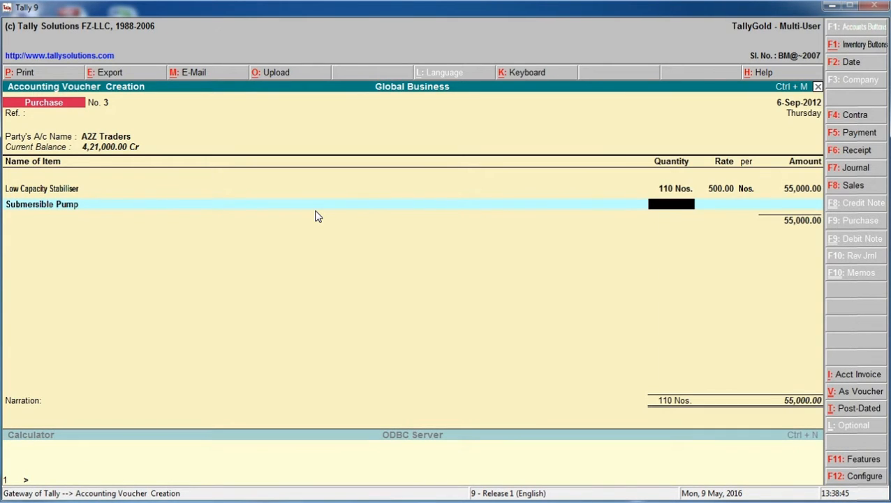
text(50)
key(Return)
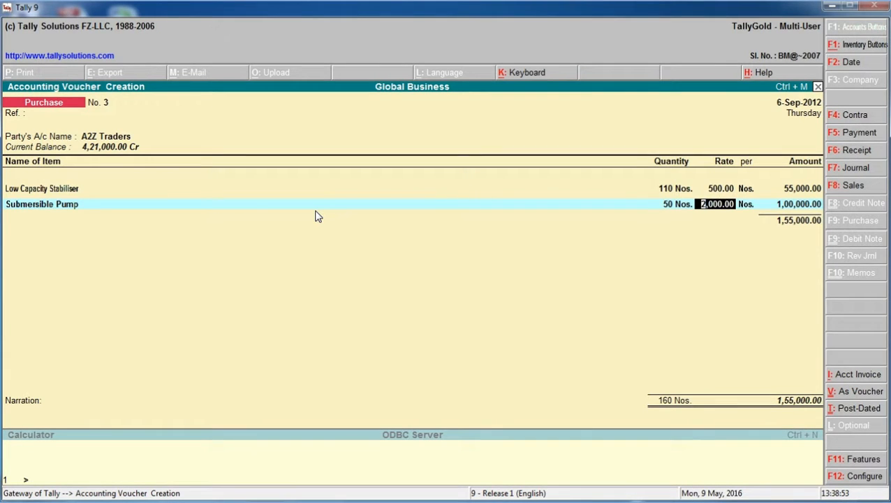
text(2100)
key(Return)
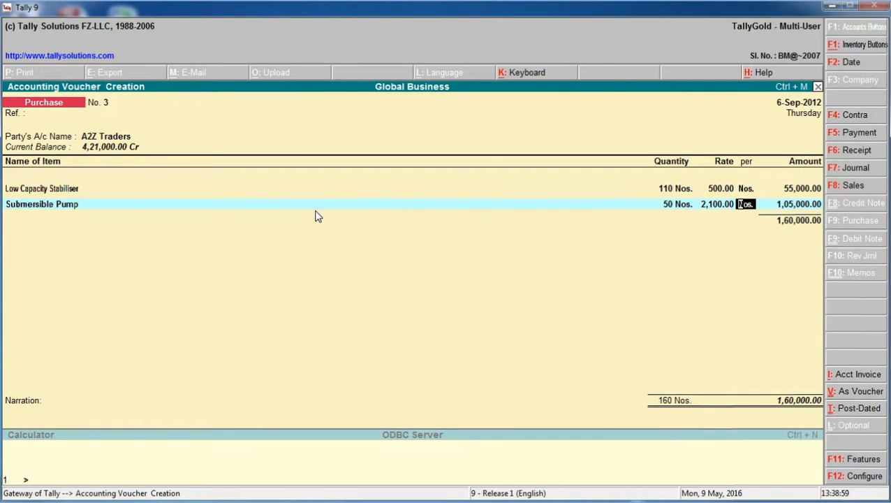
key(Return)
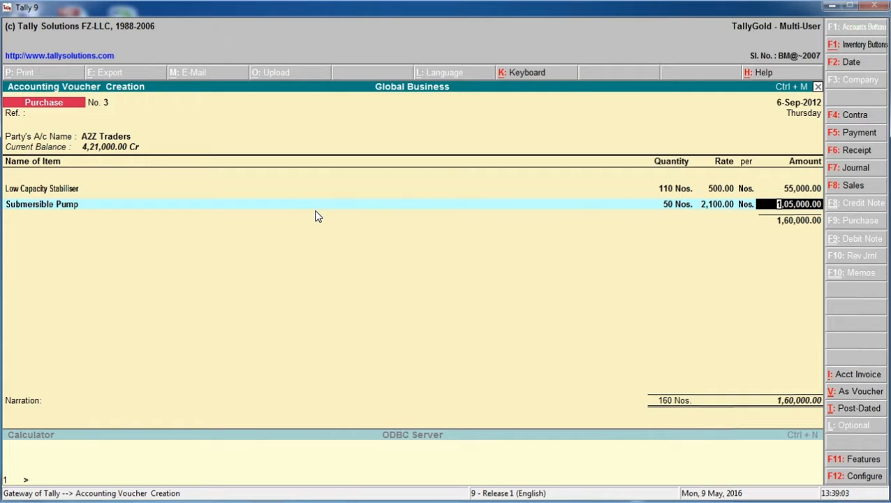
Allocate the Submersible Pump amount to the Purchase @ 4% ledger with the Purchases @ 4% VAT class
key(Return)
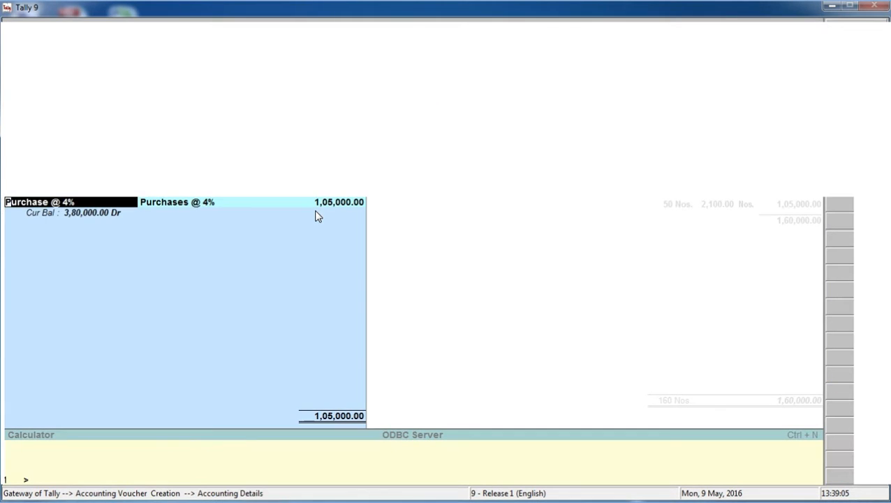
key(Return)
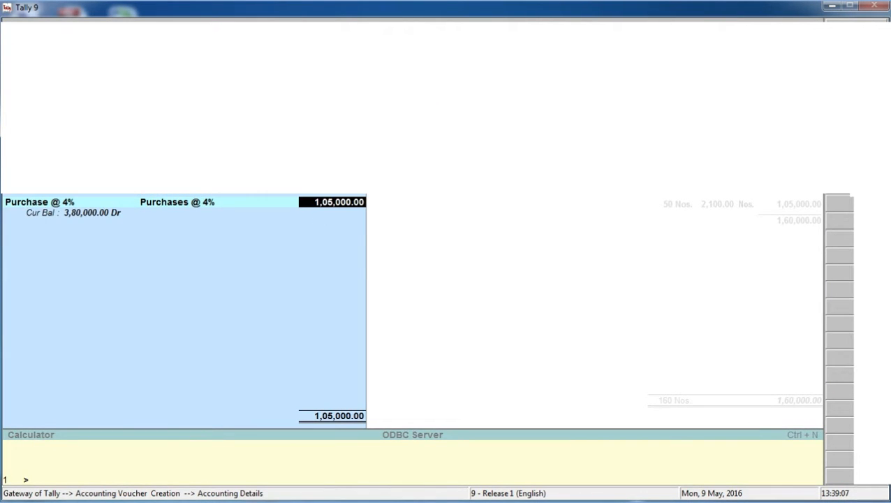
key(Return)
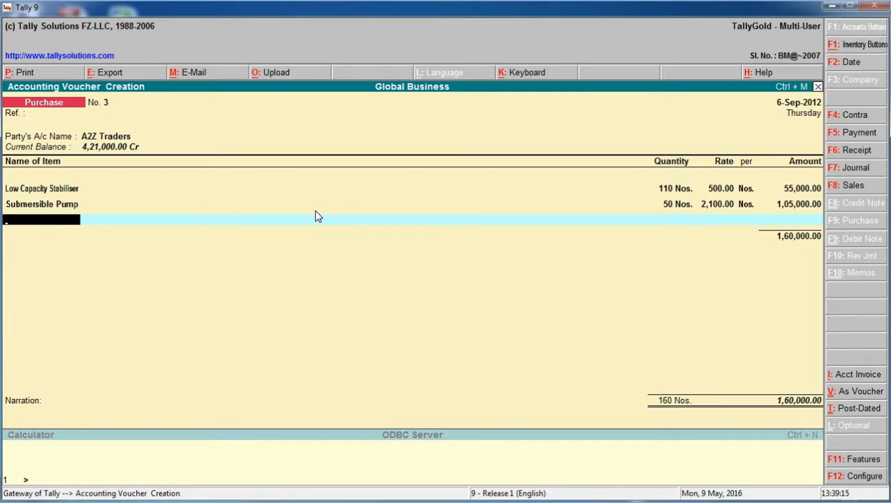
End the item entries and add the Input Vat @ 12.5% tax ledger below the item subtotal
key(Return)
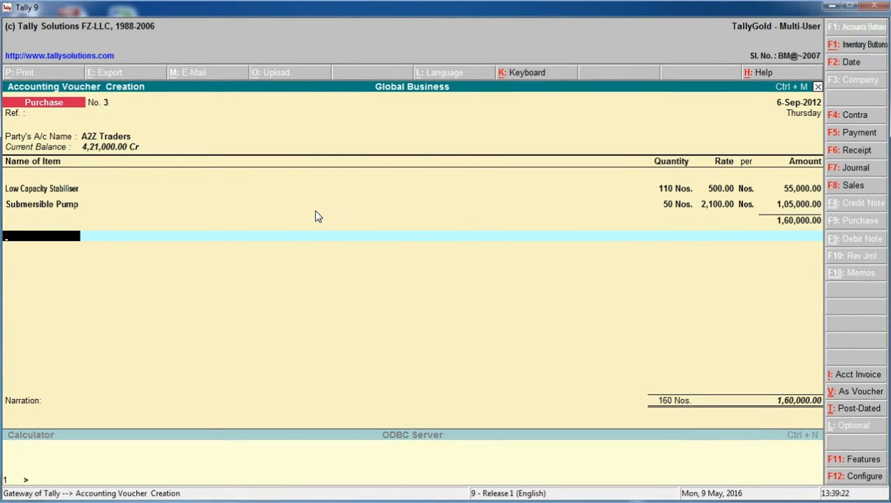
text(I)
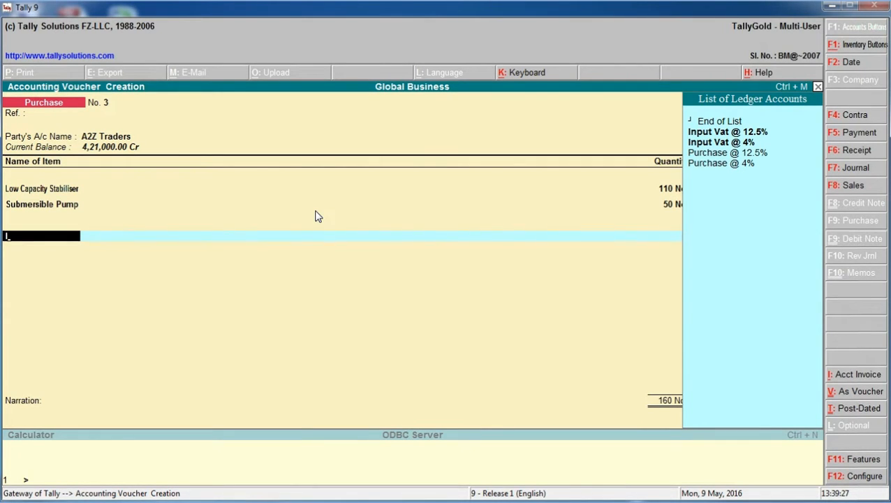
key(Down)
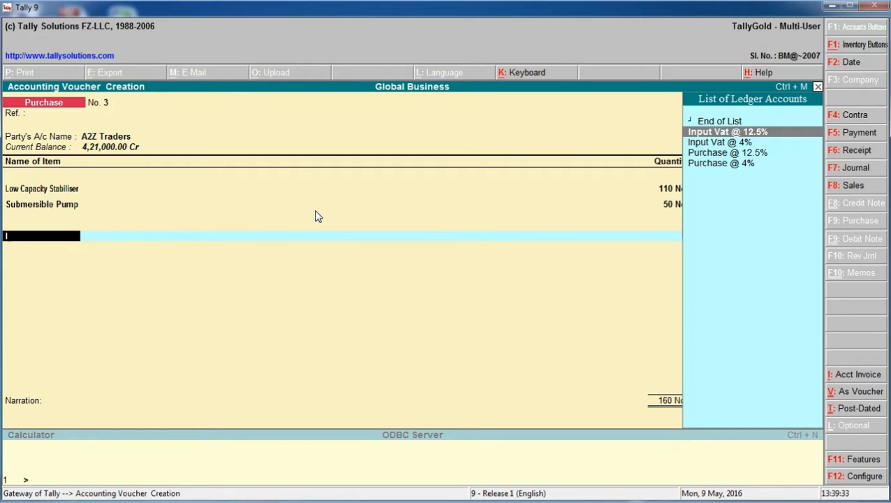
key(Return)
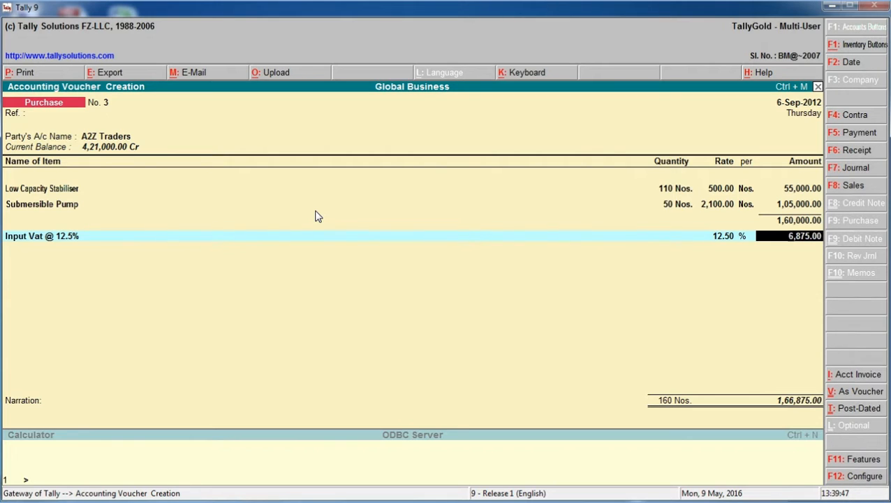
Go back to the Low Capacity Stabiliser line and review its purchase ledger, VAT class and allocated amount
key(BackSpace)
key(BackSpace)
key(BackSpace)
key(BackSpace)
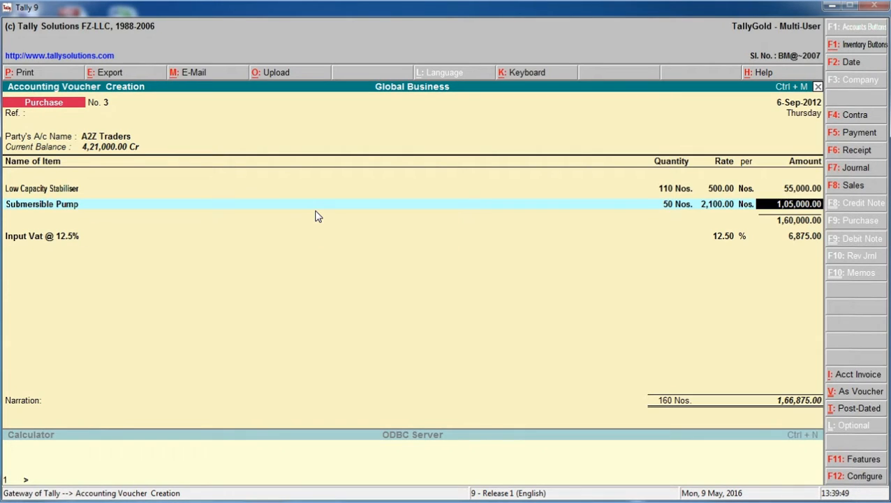
key(BackSpace)
key(BackSpace)
key(BackSpace)
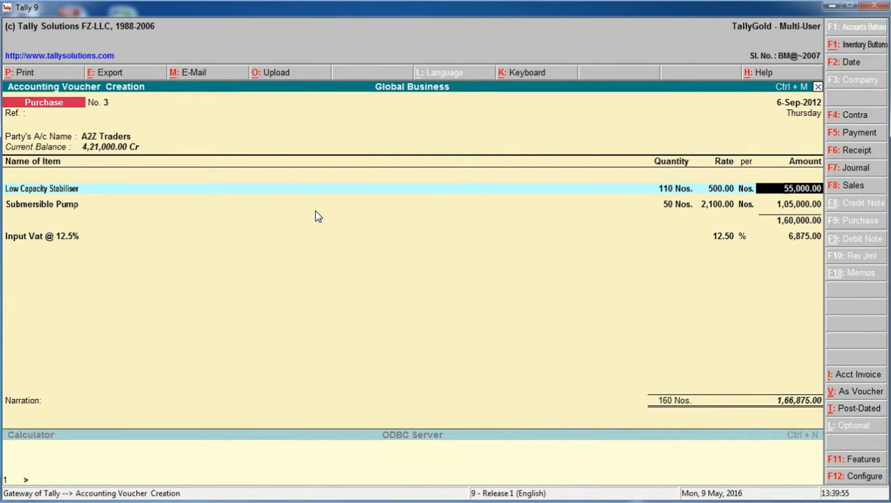
key(Return)
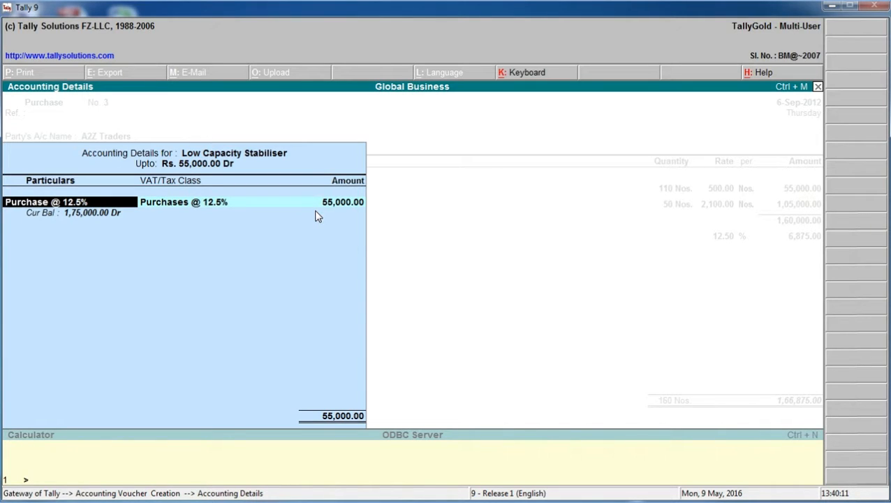
key(Return)
key(Return)
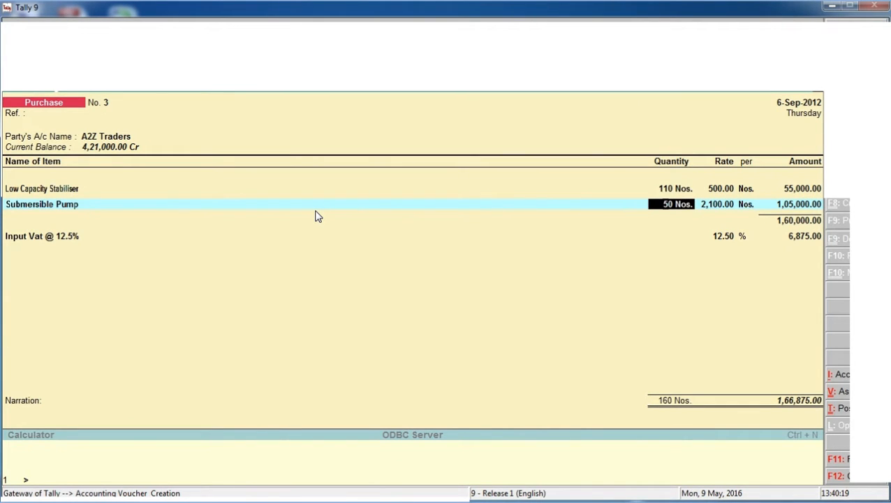
Review the Submersible Pump's quantity, rate, amount and ledger allocation, and continue to the empty item line below it
key(Return)
key(Return)
key(Return)
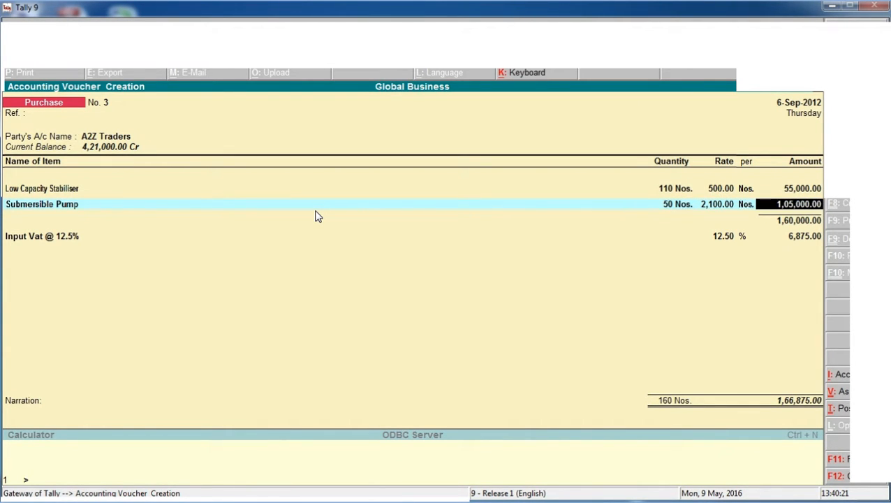
key(Return)
Keep the Input Vat @ 12.5% line, add the Input Vat @ 4% tax ledger below it, and end the ledger entries
key(Return)
key(Return)
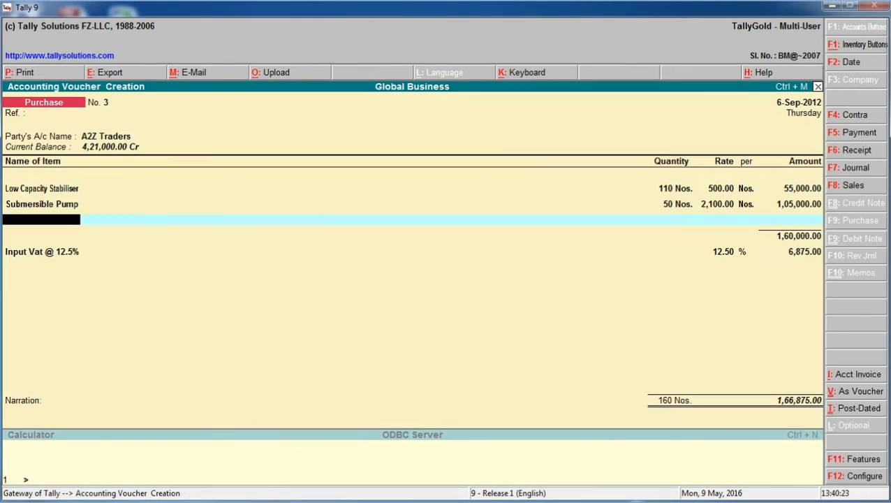
key(Return)
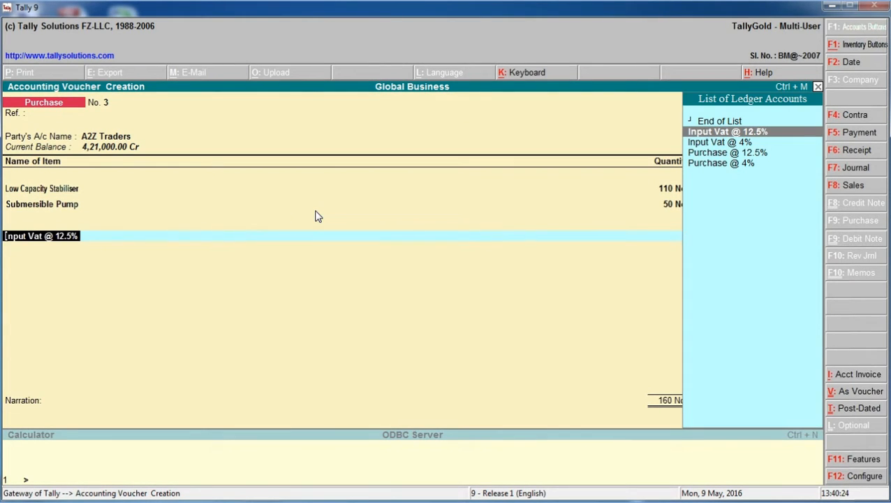
key(Return)
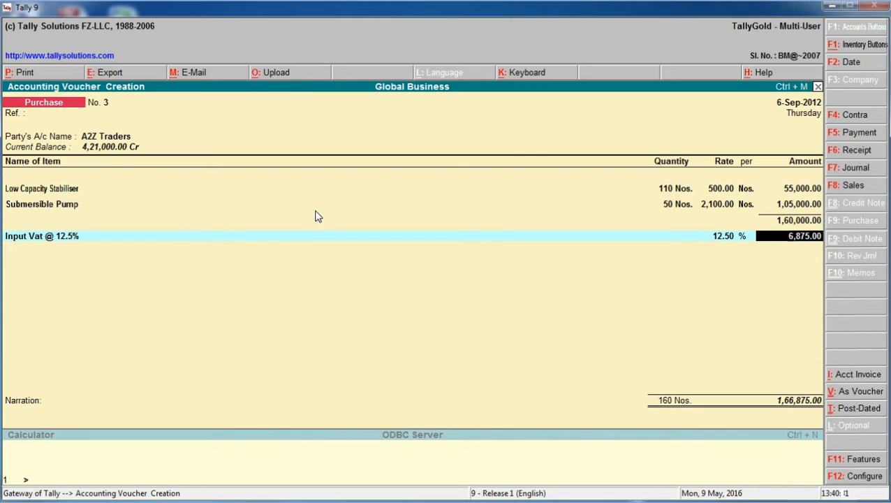
key(Return)
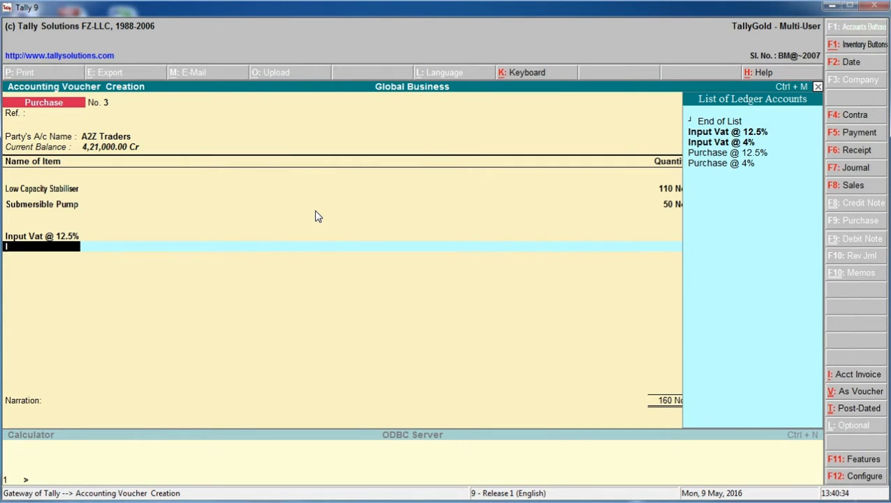
key(Down)
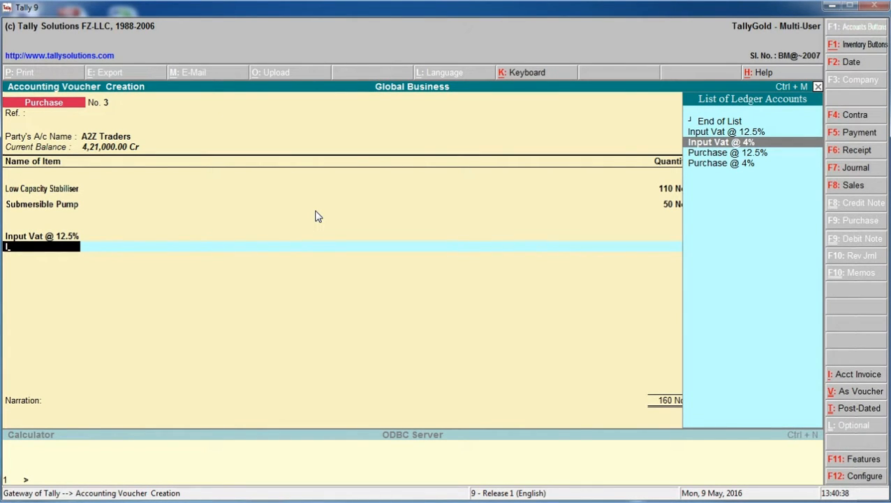
key(Return)
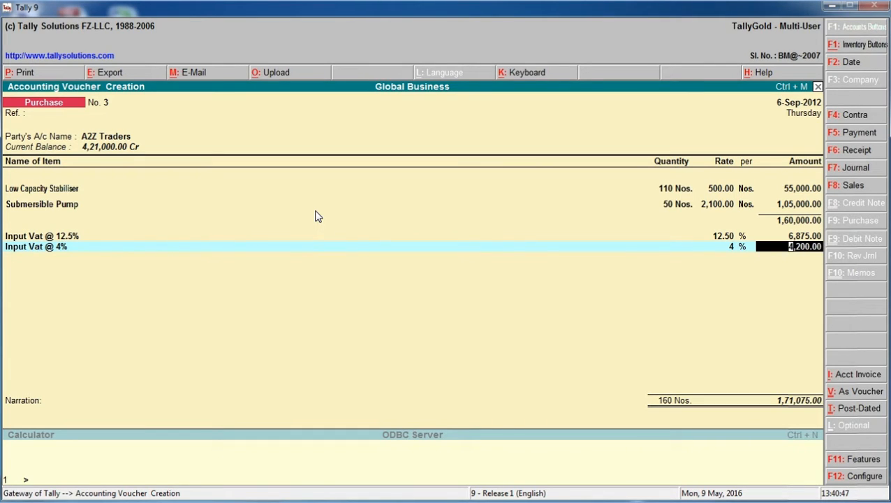
key(Return)
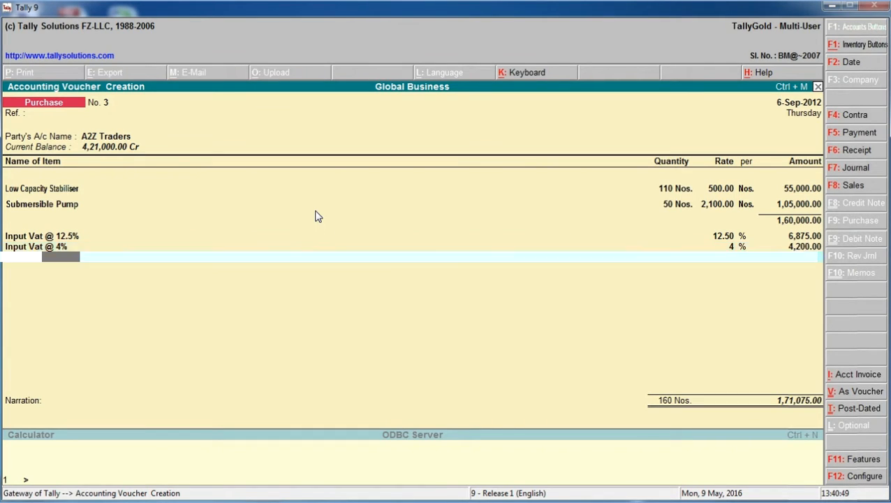
key(Return)
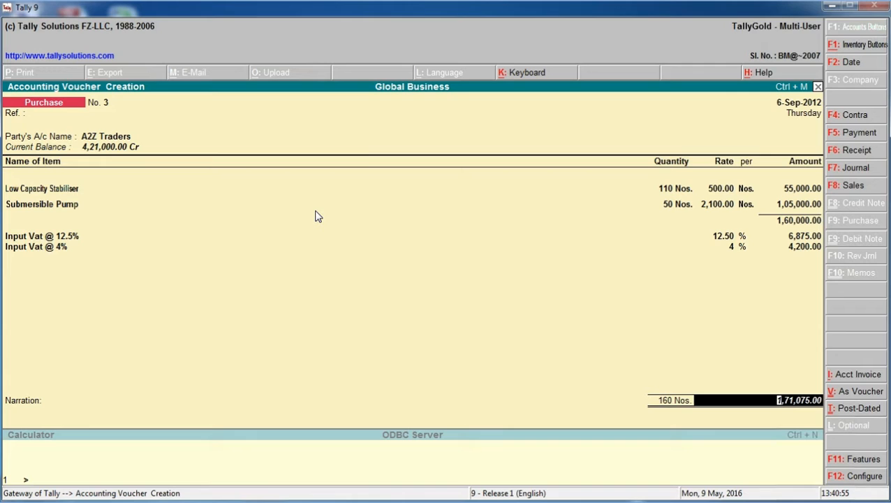
Record the full voucher amount in A2Z Traders' bill-wise details as a New Ref named 3-A2Z, credit, with no due date
key(Return)
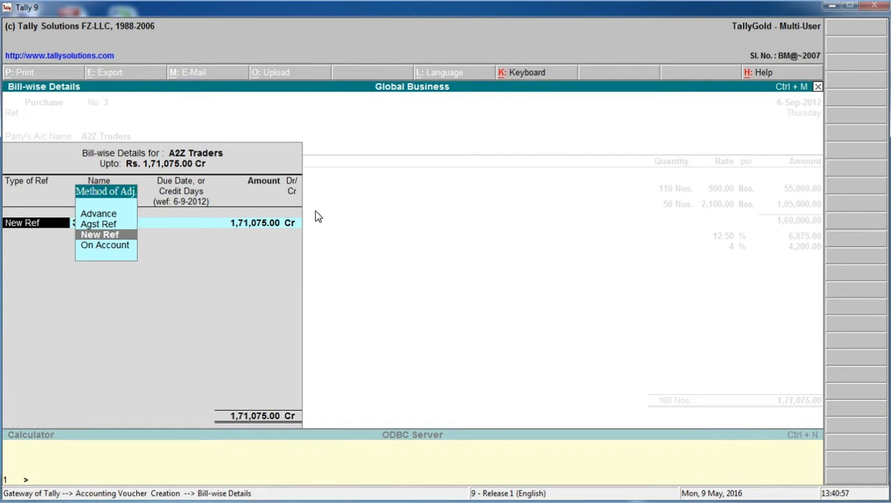
key(Return)
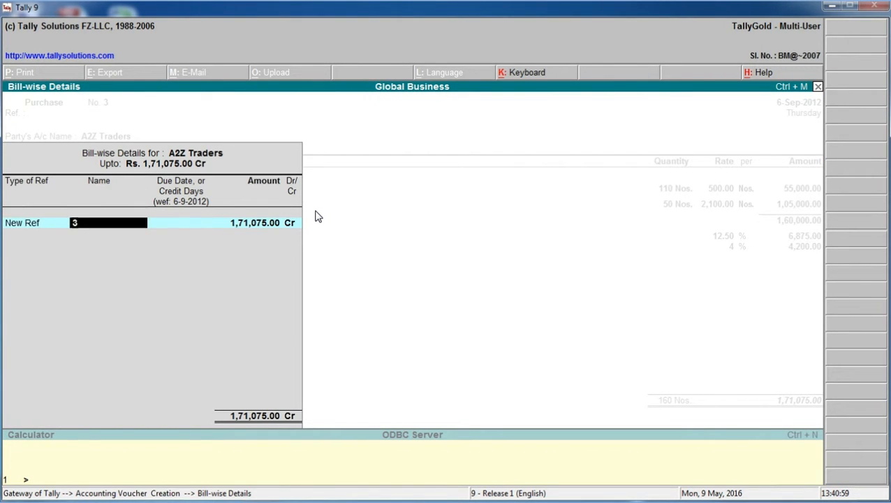
text(-A2Z)
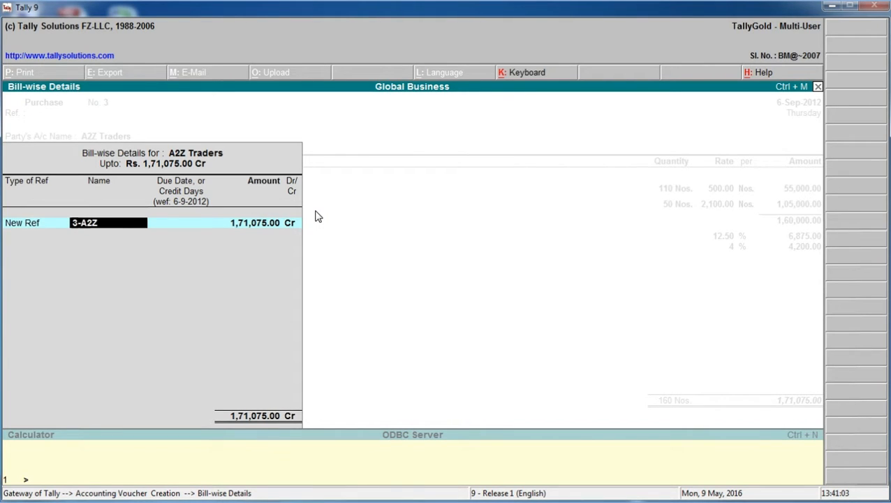
text(-01)
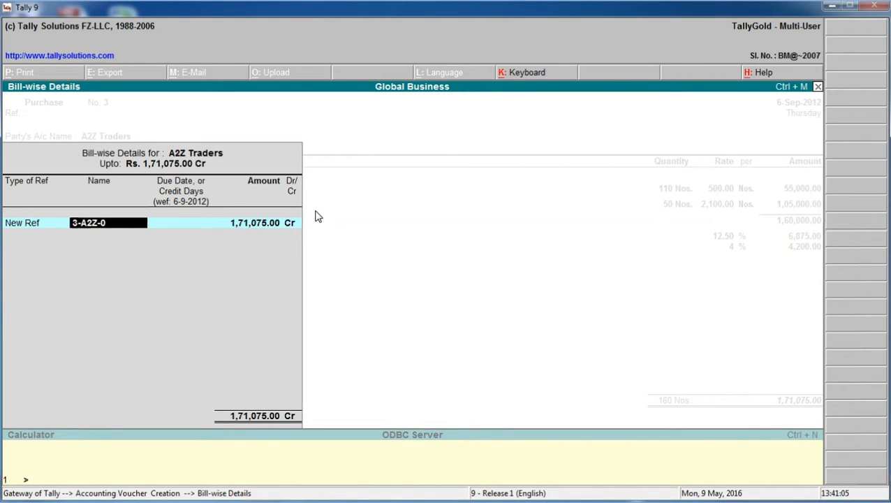
key(BackSpace)
key(BackSpace)
key(BackSpace)
key(Return)
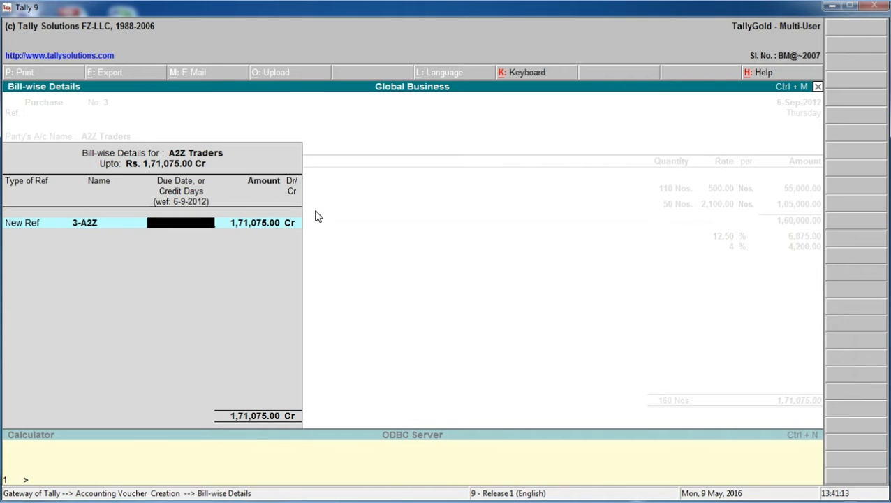
key(Return)
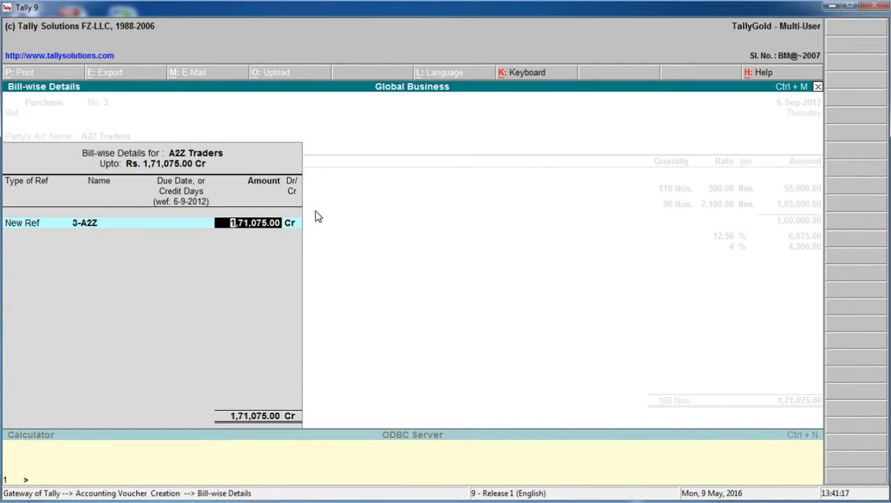
key(Return)
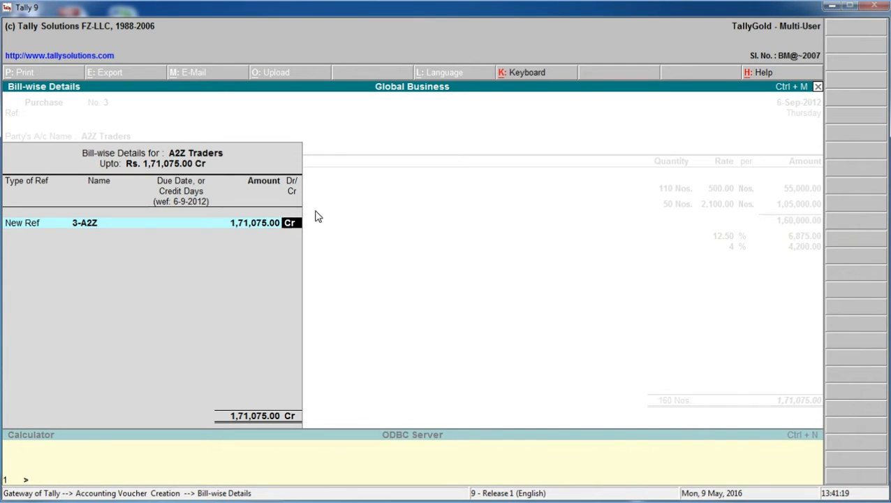
key(Return)
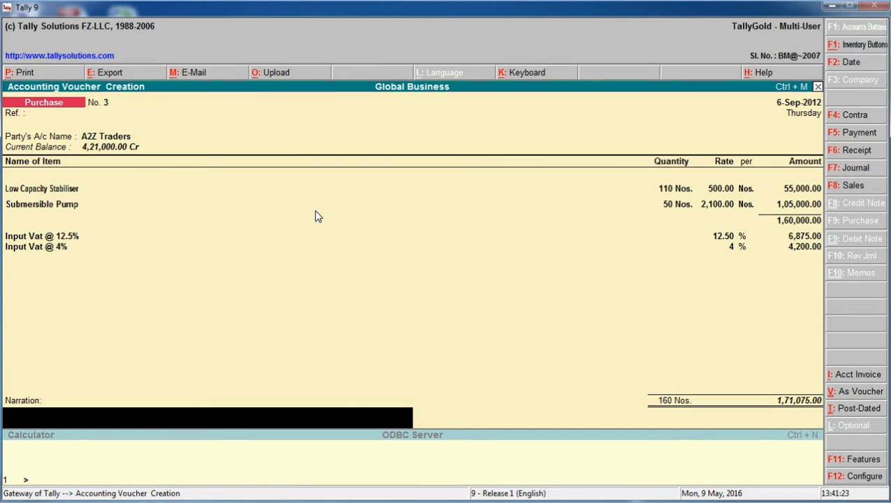
Enter the voucher narration "Being purchased on credit"
text(Being purchased on cr)
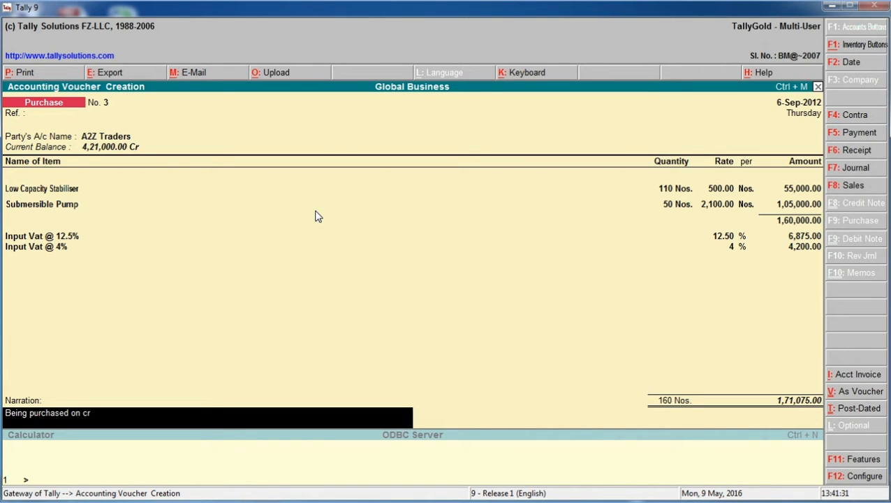
text(edit)
key(Return)
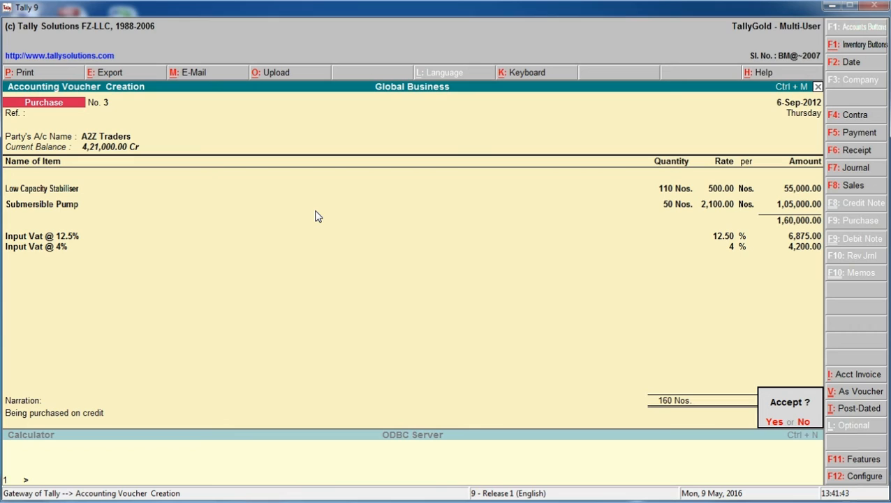
Accept the purchase voucher and leave voucher creation for the Gateway of Tally
key(y)
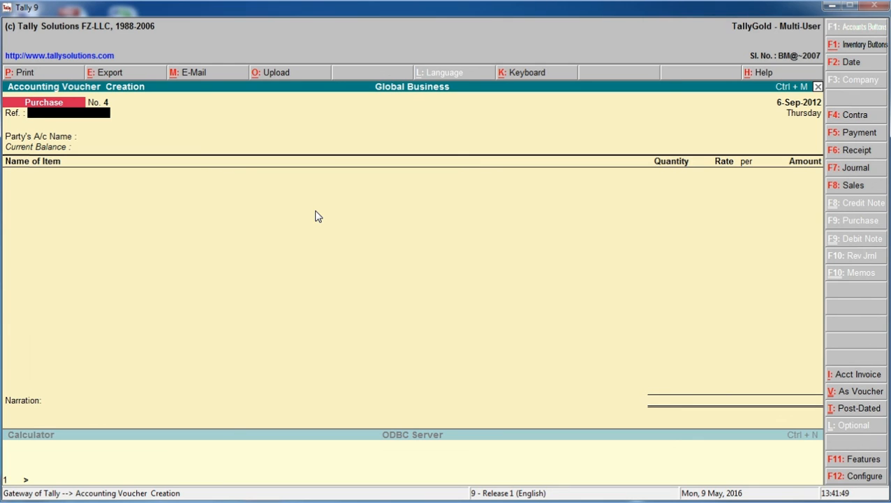
key(Escape)
key(y)
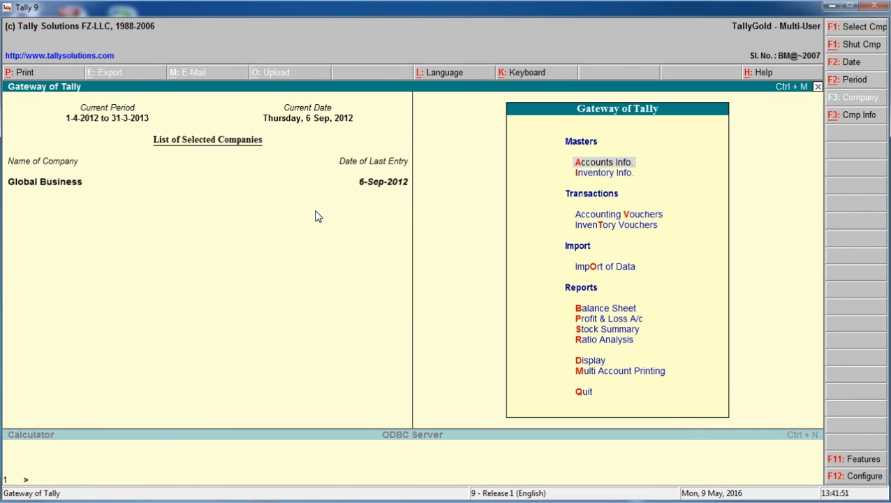